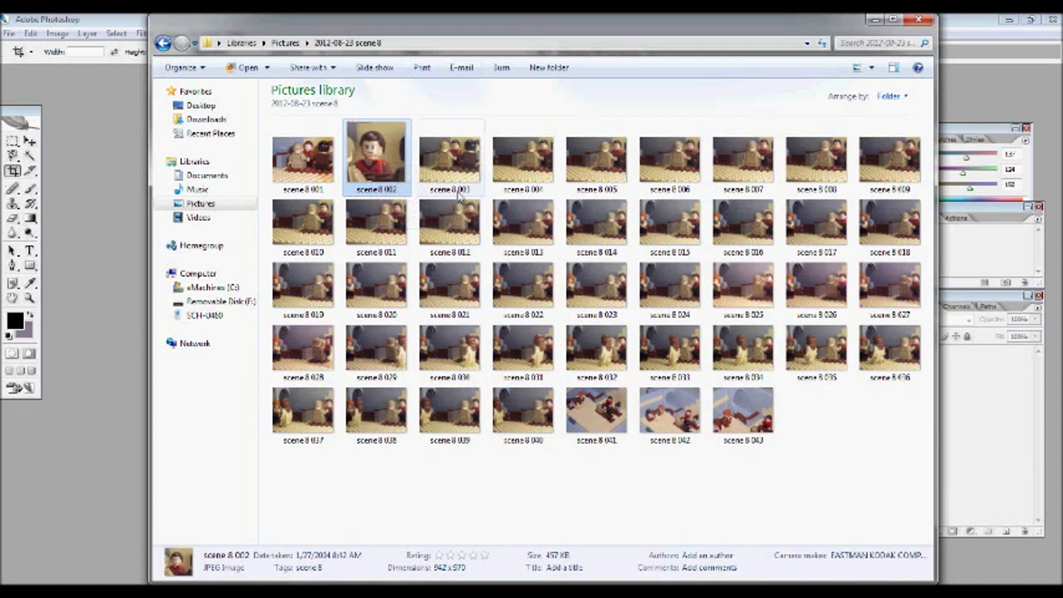
- Copy scene 8 002 and paste it twice into the same folder
{"action": "right_click", "coordinate": [375, 167]}
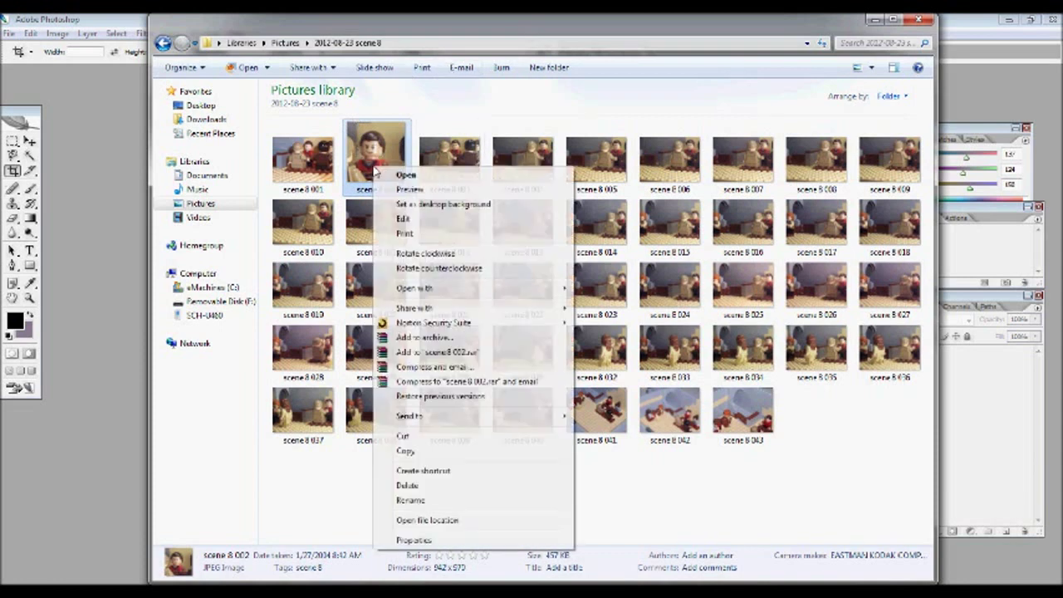
{"action": "left_click", "coordinate": [411, 450]}
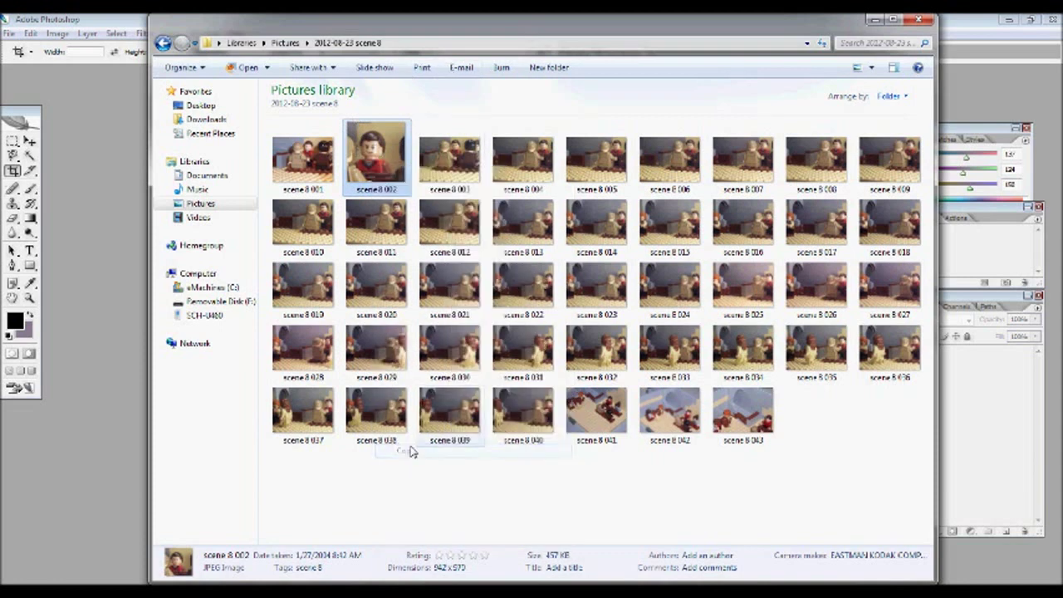
{"action": "right_click", "coordinate": [416, 124]}
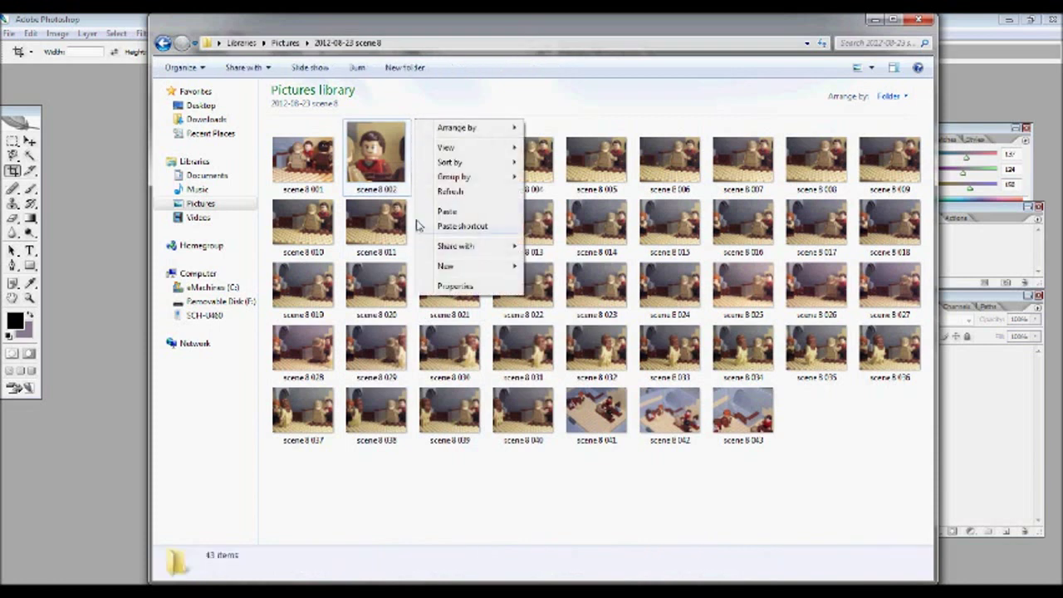
{"action": "left_click", "coordinate": [440, 212]}
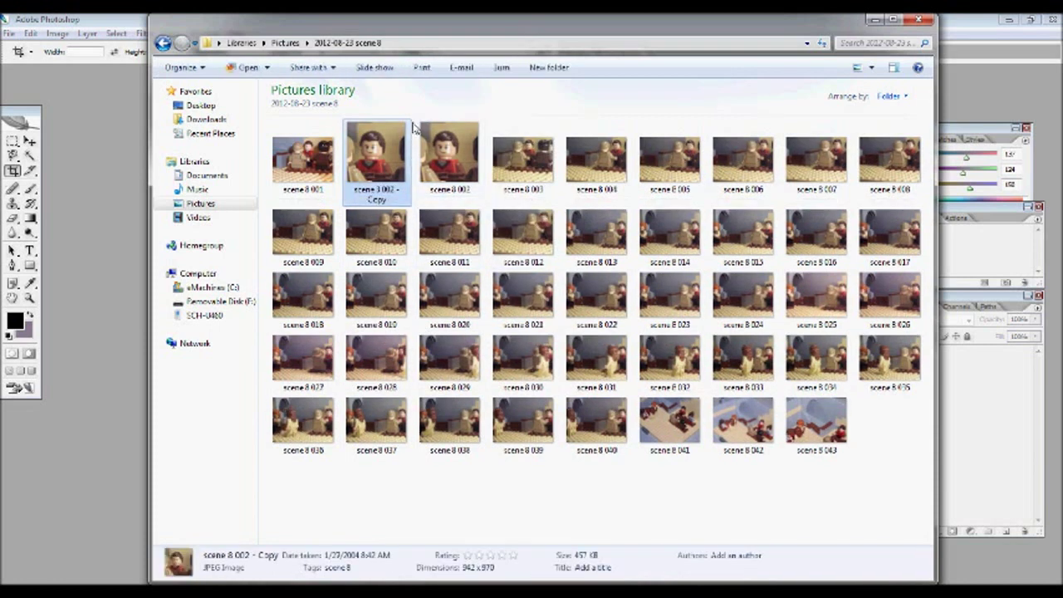
{"action": "right_click", "coordinate": [413, 123]}
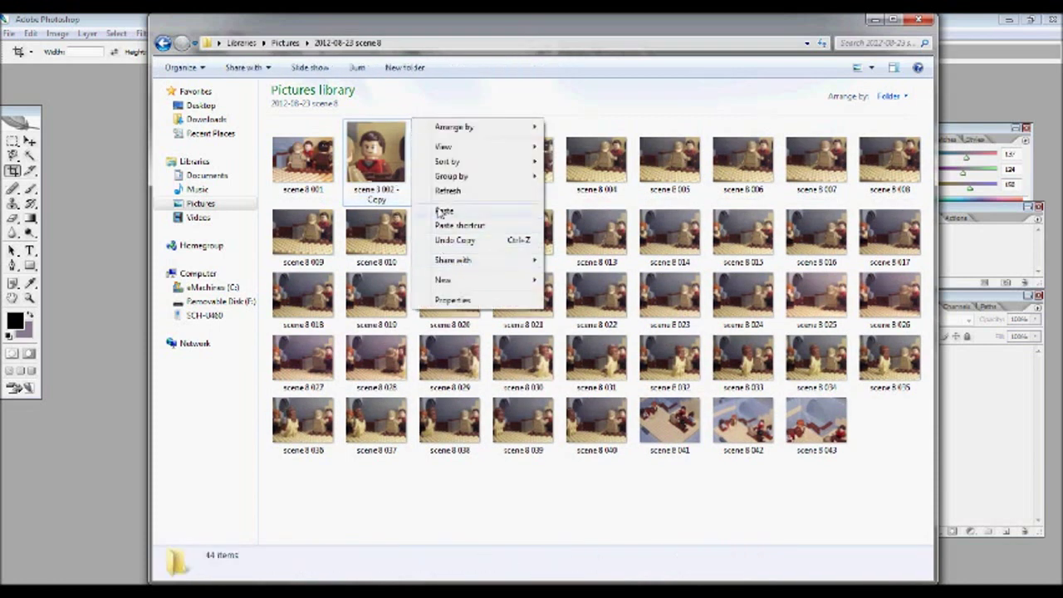
{"action": "left_click", "coordinate": [440, 213]}
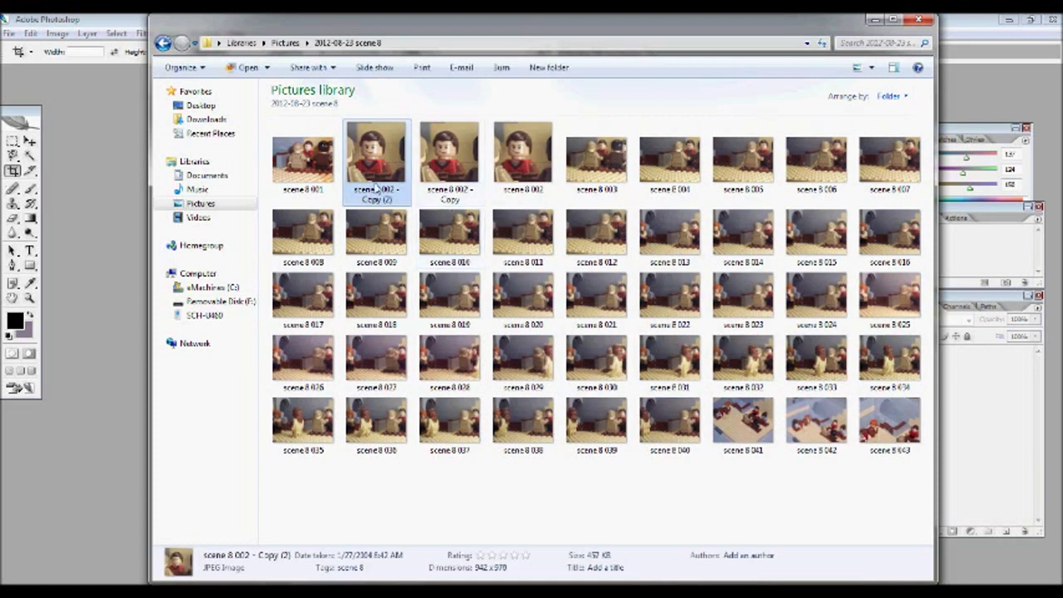
- Rename the first copy to 'scene 8 002 mid'
{"action": "right_click", "coordinate": [457, 191]}
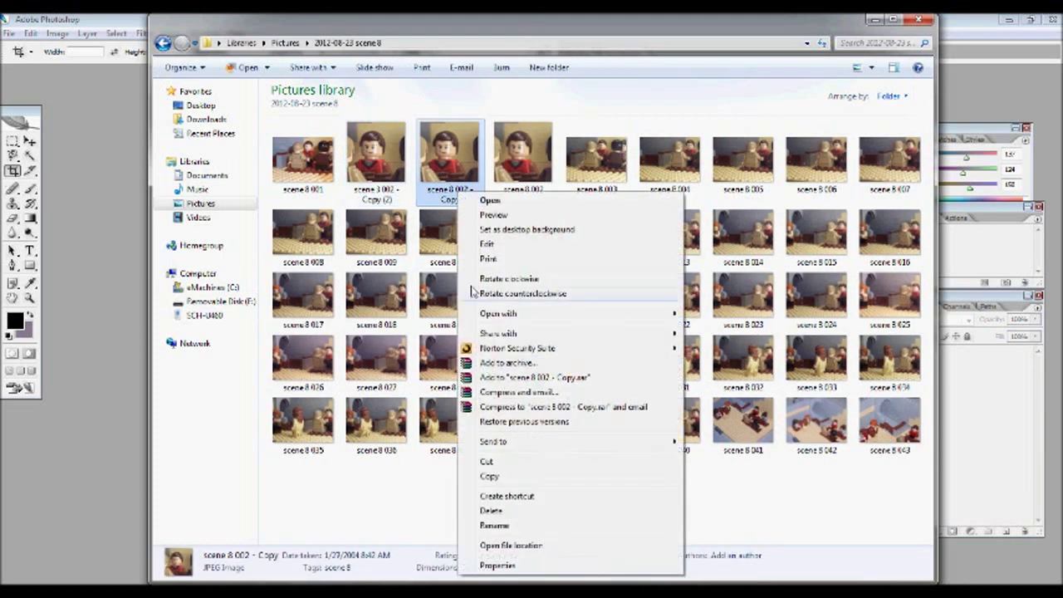
{"action": "left_click", "coordinate": [513, 525]}
{"action": "key", "text": "End"}
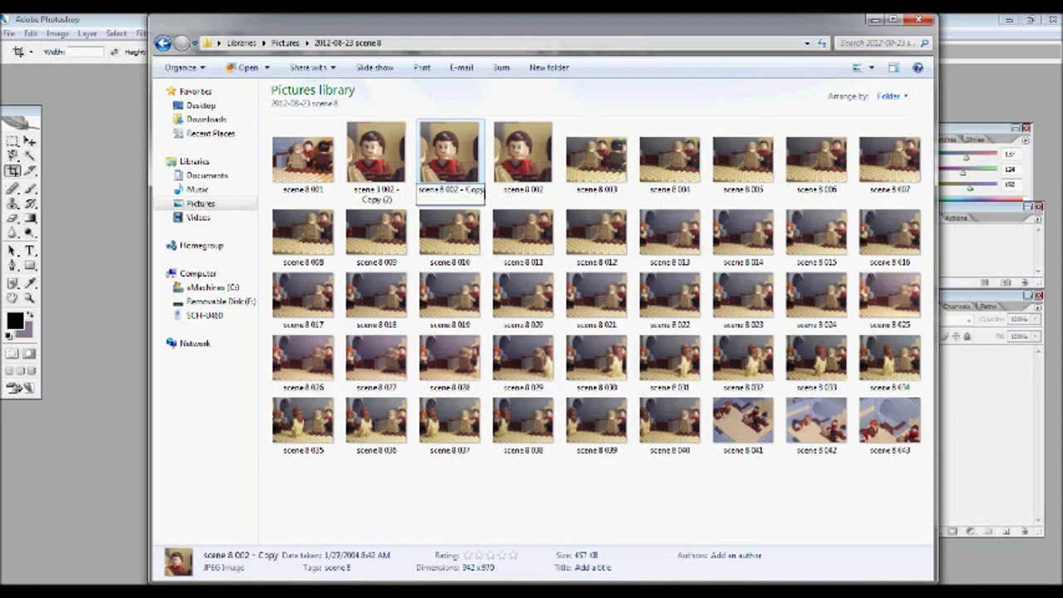
{"action": "key", "text": "BackSpace"}
{"action": "key", "text": "BackSpace"}
{"action": "key", "text": "BackSpace"}
{"action": "key", "text": "BackSpace"}
{"action": "key", "text": "BackSpace"}
{"action": "key", "text": "BackSpace"}
{"action": "key", "text": "BackSpace"}
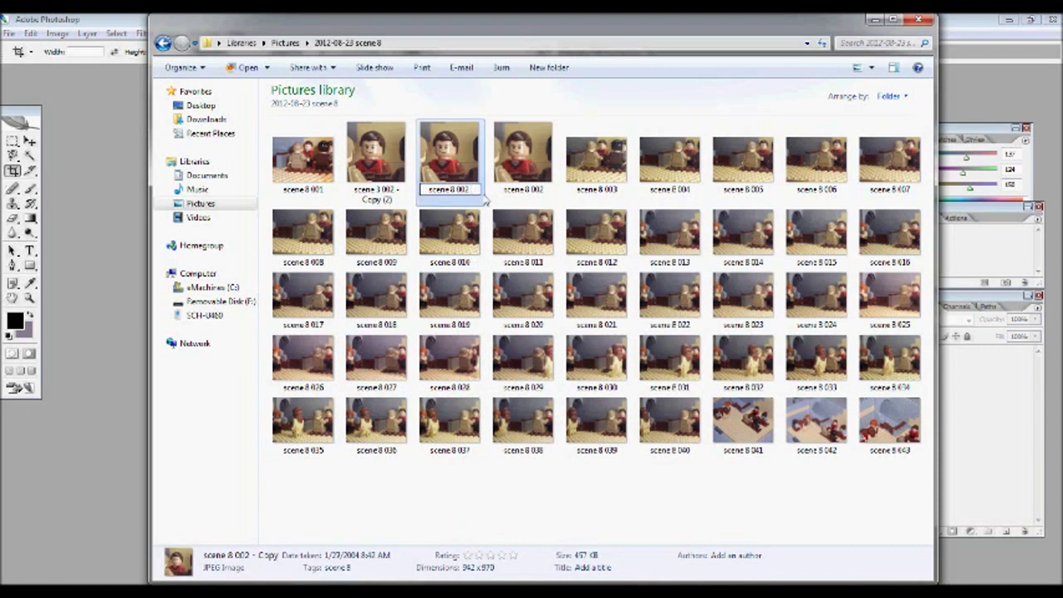
{"action": "type", "text": "mod"}
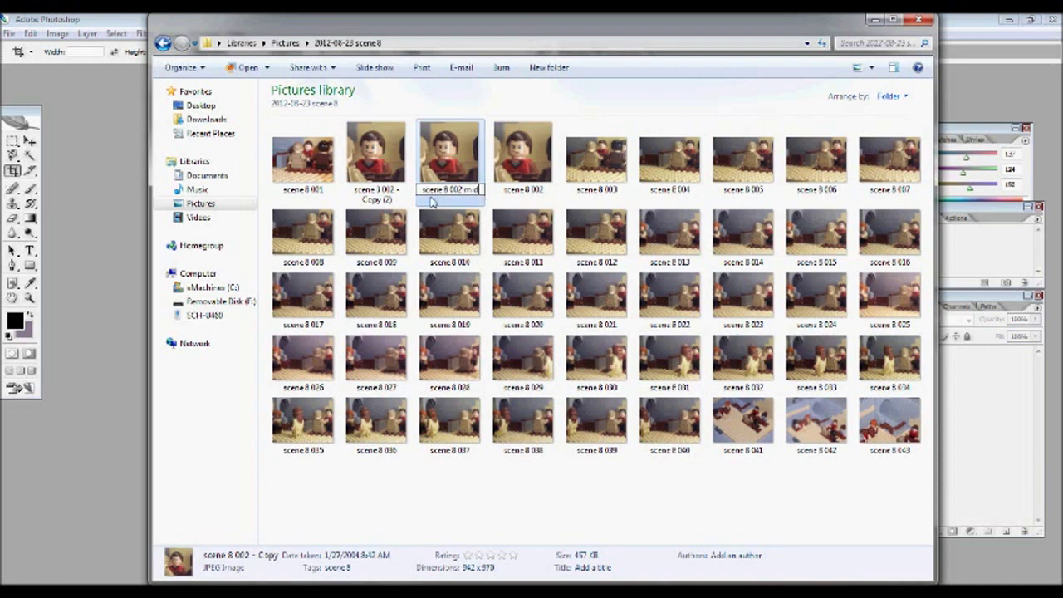
{"action": "left_click", "coordinate": [375, 198]}
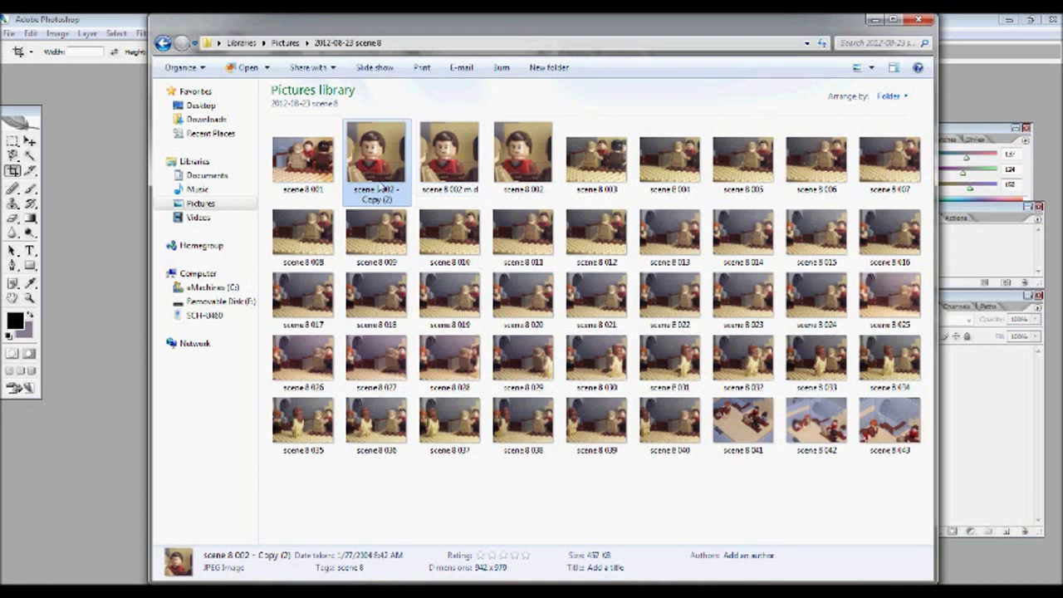
- Rename the second copy to 'scene 8 002 full'
{"action": "right_click", "coordinate": [380, 181]}
{"action": "left_click", "coordinate": [415, 515]}
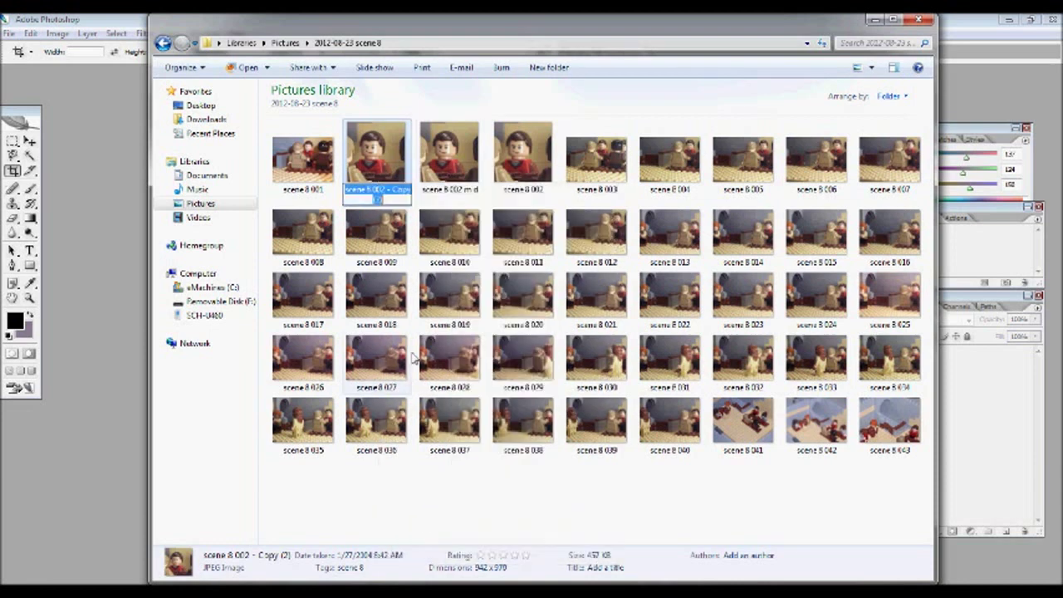
{"action": "left_click", "coordinate": [395, 199]}
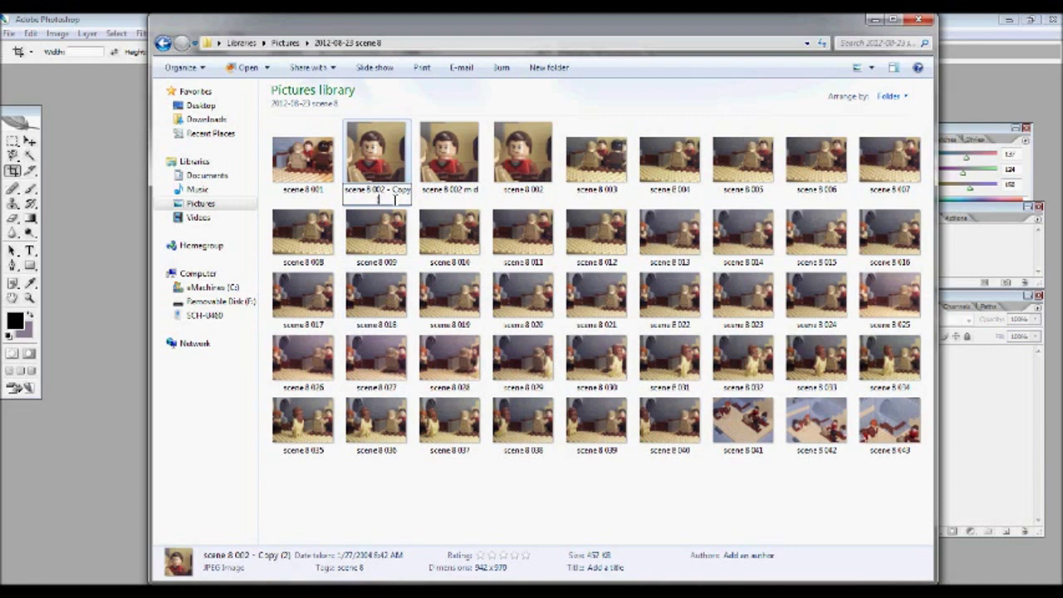
{"action": "key", "text": "BackSpace"}
{"action": "key", "text": "BackSpace"}
{"action": "key", "text": "BackSpace"}
{"action": "key", "text": "BackSpace"}
{"action": "key", "text": "BackSpace"}
{"action": "key", "text": "BackSpace"}
{"action": "key", "text": "BackSpace"}
{"action": "key", "text": "BackSpace"}
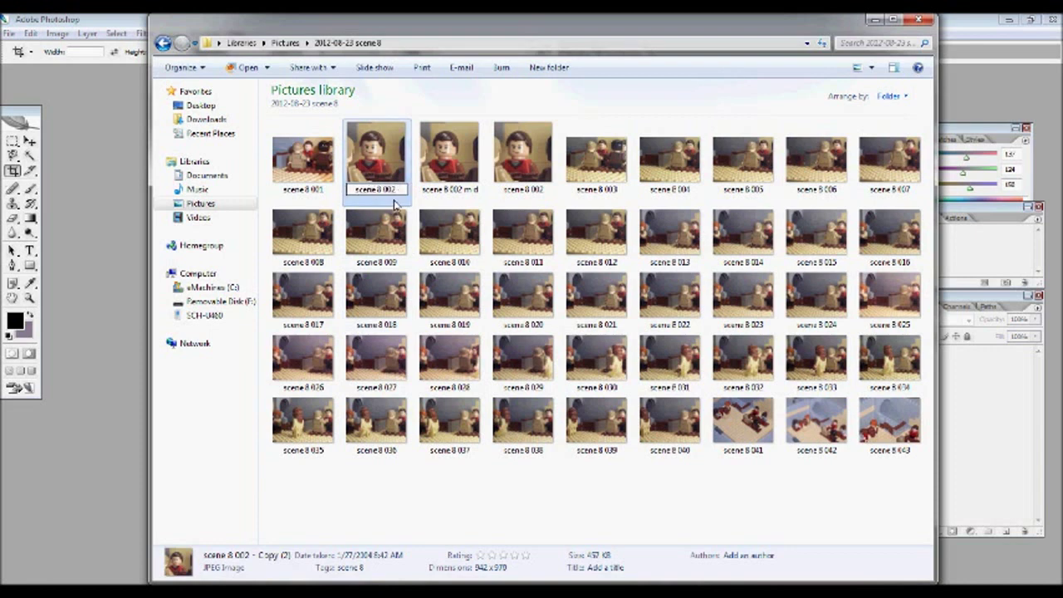
{"action": "type", "text": "full"}
{"action": "left_click", "coordinate": [608, 131]}
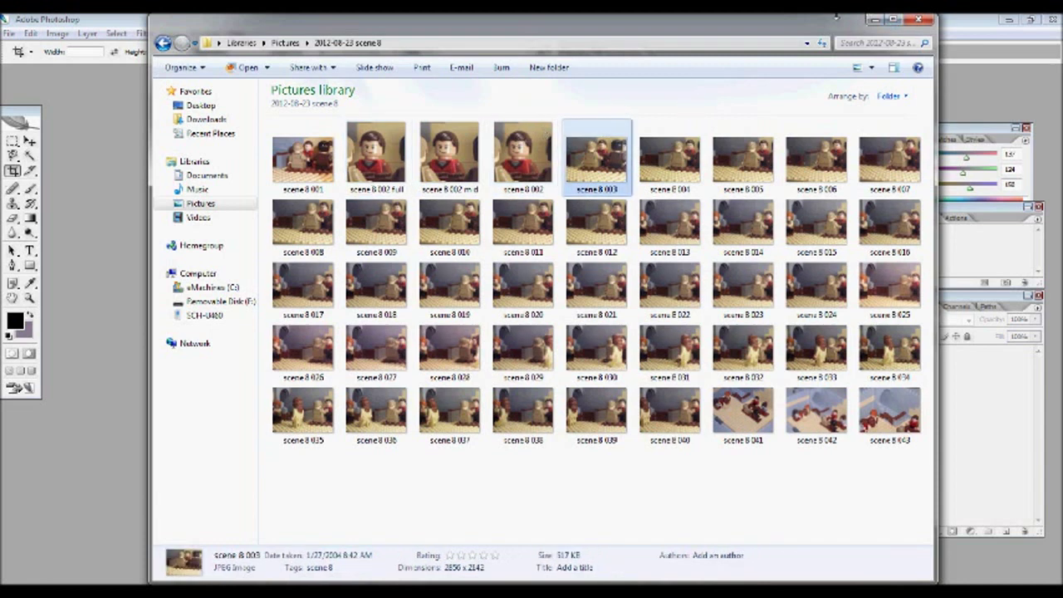
- Open scene 8 002, scene 8 002 mid and scene 8 002 full together in Photoshop
{"action": "left_click", "coordinate": [872, 19]}
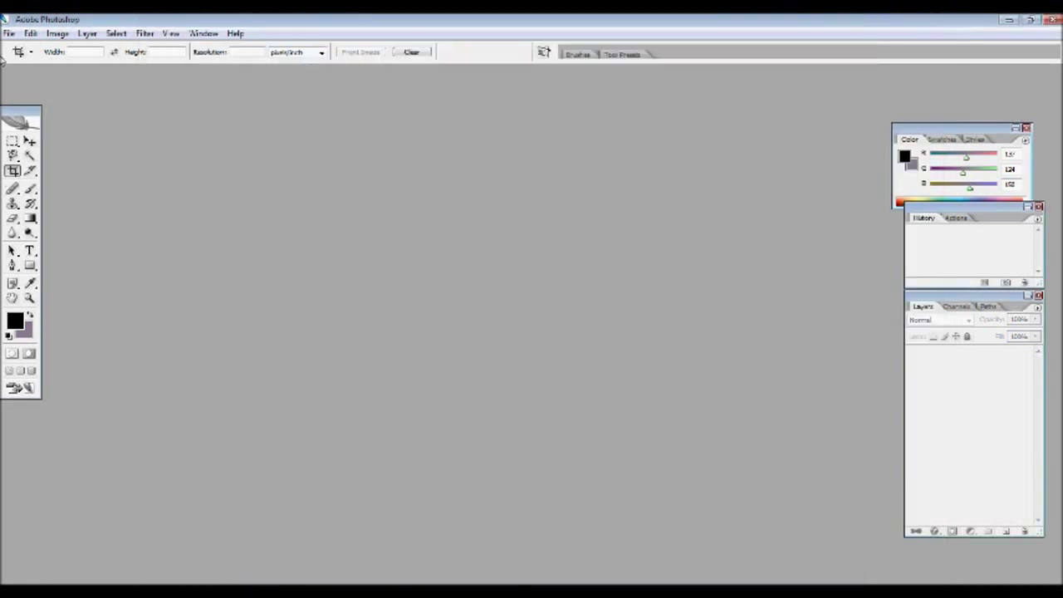
{"action": "double_click", "coordinate": [69, 102]}
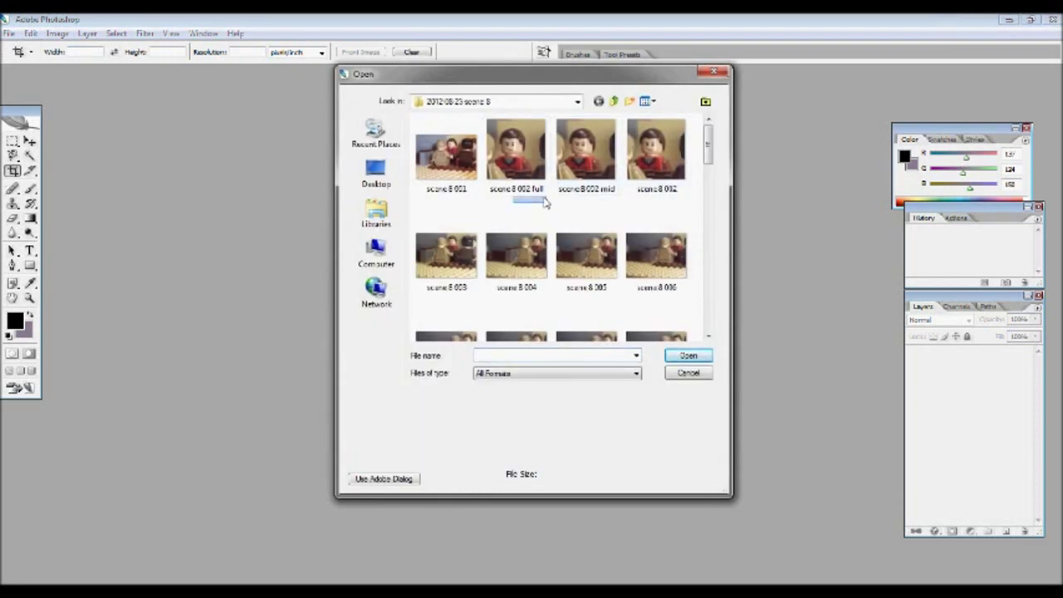
{"action": "left_click_drag", "start_coordinate": [544, 202], "coordinate": [665, 174]}
{"action": "left_click", "coordinate": [681, 356]}
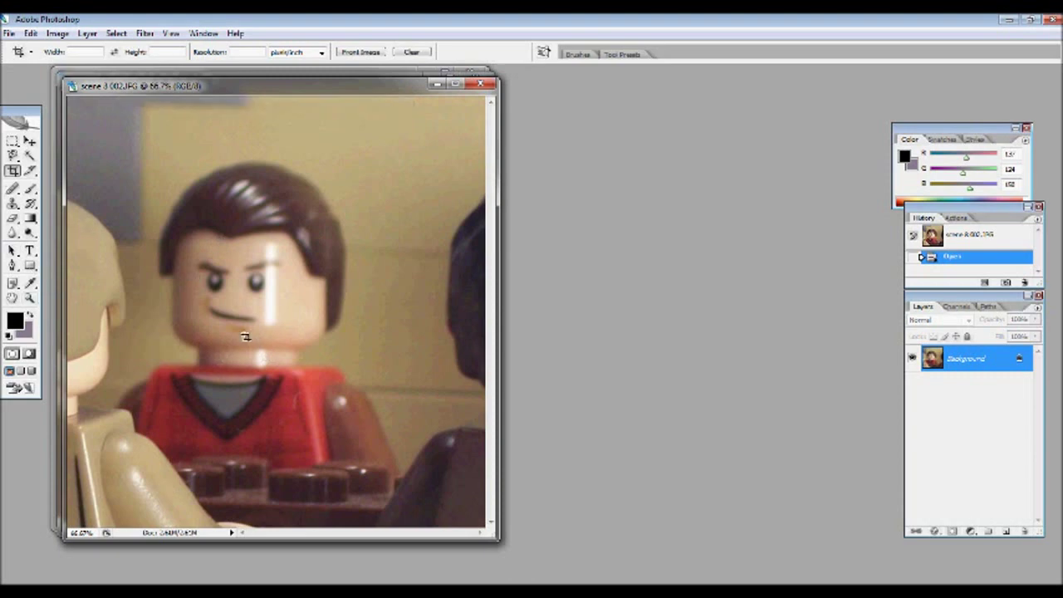
- Close the original scene 8 002 and zoom the mid copy to 300% on the mouth
{"action": "left_click", "coordinate": [480, 84]}
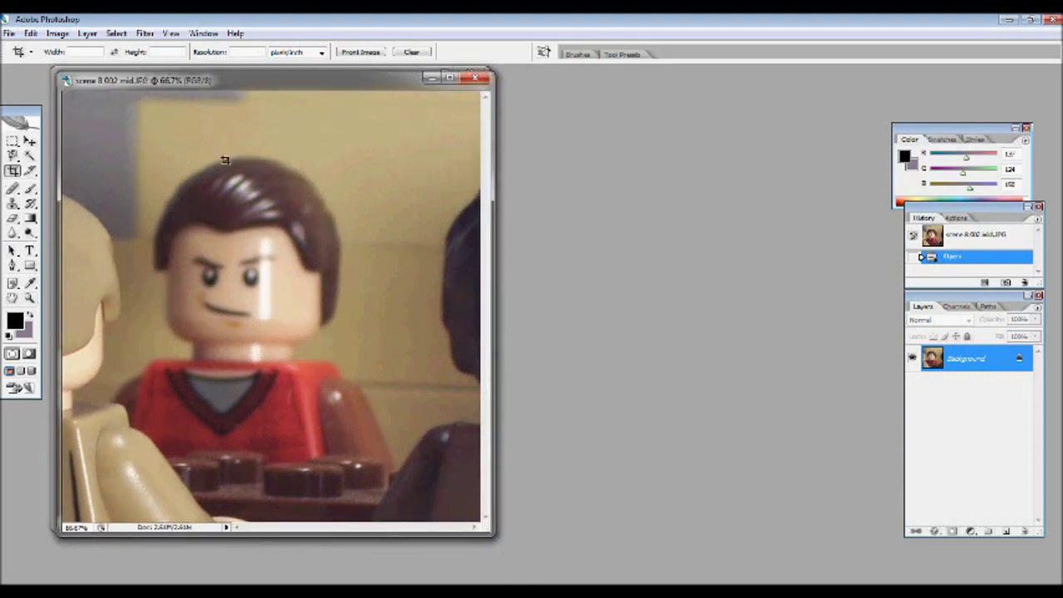
{"action": "left_click", "coordinate": [29, 298]}
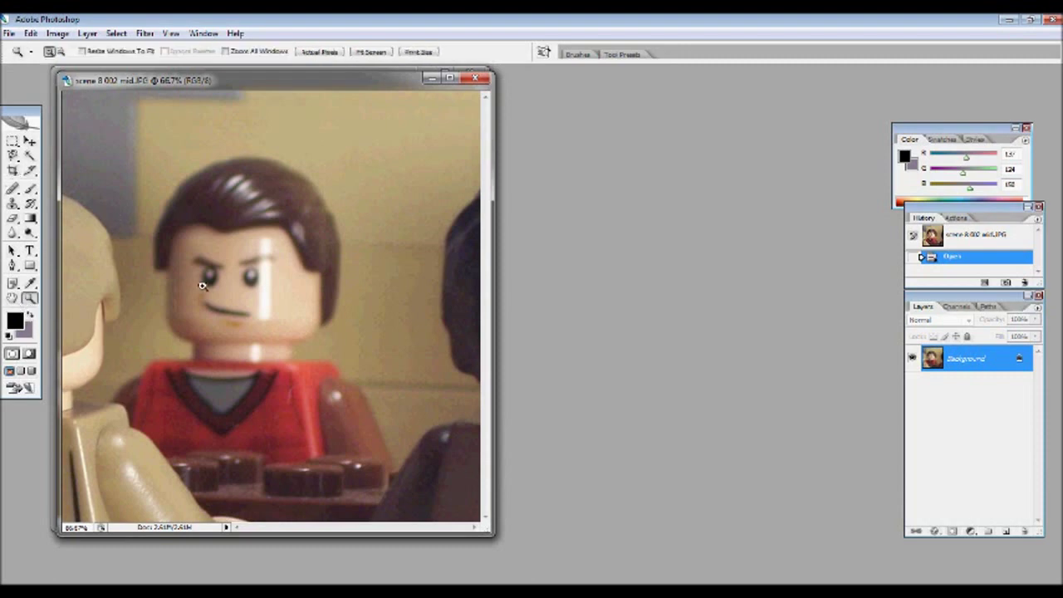
{"action": "left_click", "coordinate": [231, 312]}
{"action": "left_click", "coordinate": [299, 295]}
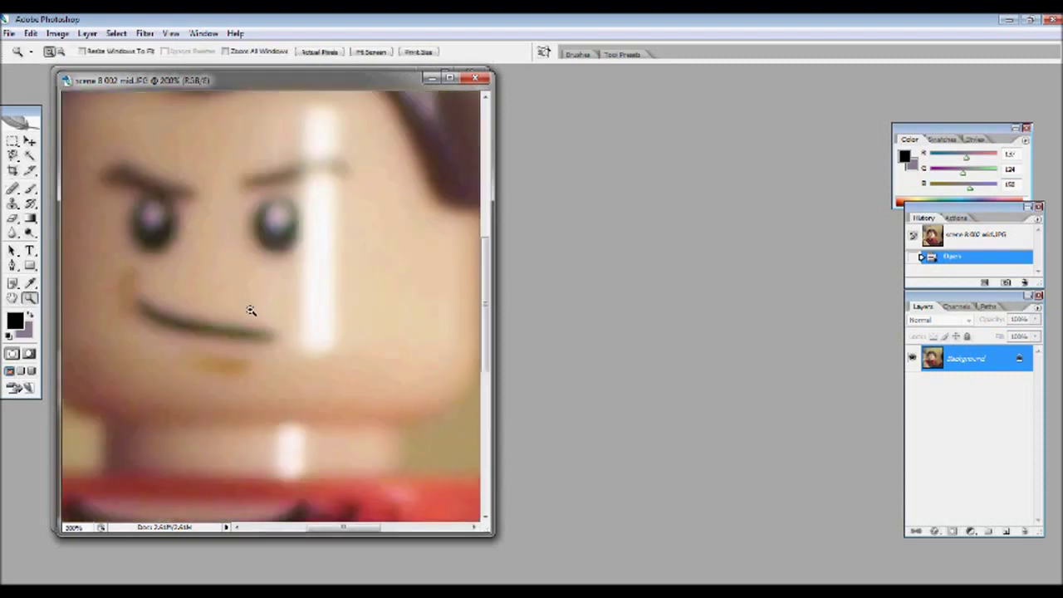
{"action": "left_click", "coordinate": [184, 318]}
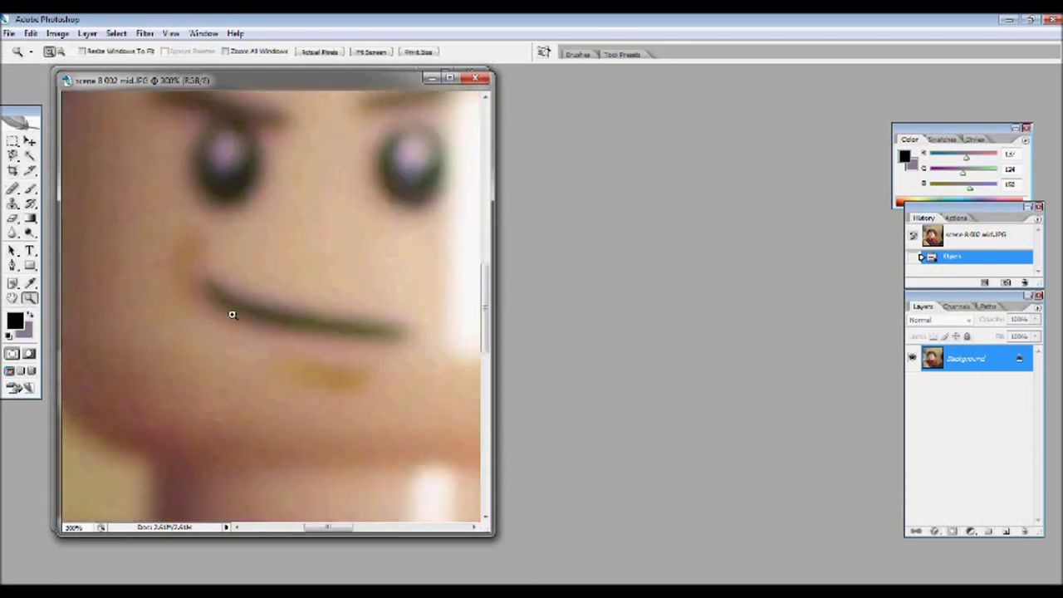
- Paint a thick black line over the mouth, blur its edges, then save and close the mid copy
{"action": "left_click", "coordinate": [30, 189]}
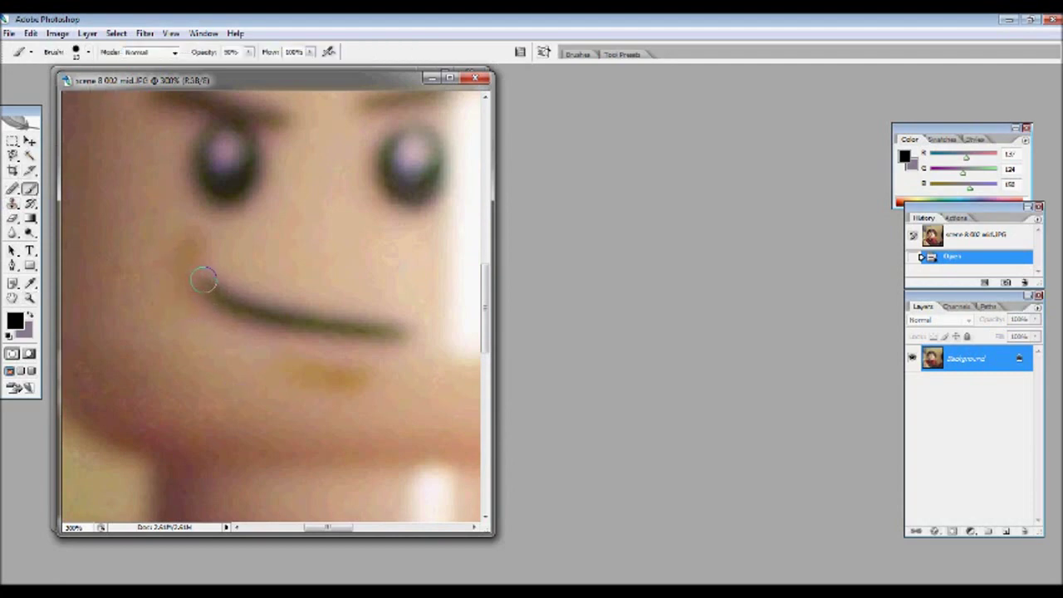
{"action": "mouse_move", "coordinate": [205, 280]}
{"action": "left_mouse_down"}
{"action": "mouse_move", "coordinate": [298, 320]}
{"action": "mouse_move", "coordinate": [399, 329]}
{"action": "left_mouse_up"}
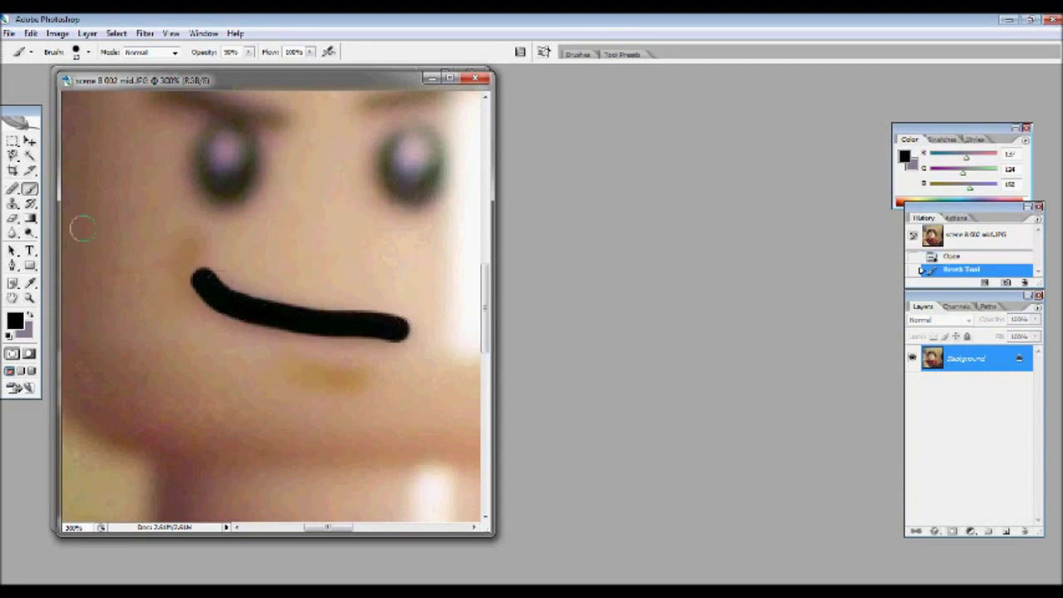
{"action": "left_click", "coordinate": [12, 233]}
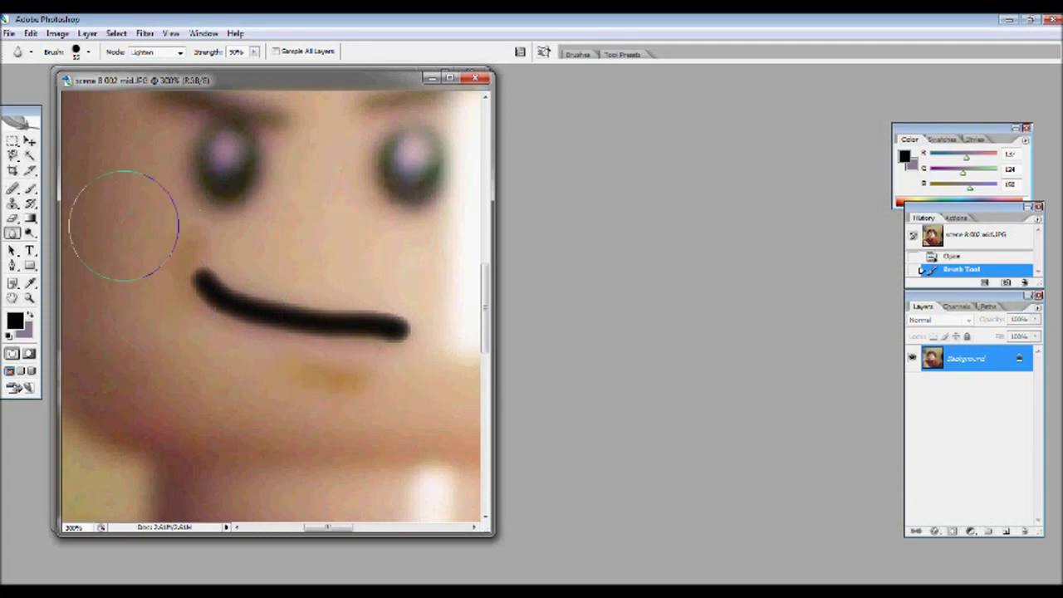
{"action": "left_click_drag", "start_coordinate": [249, 291], "coordinate": [354, 321]}
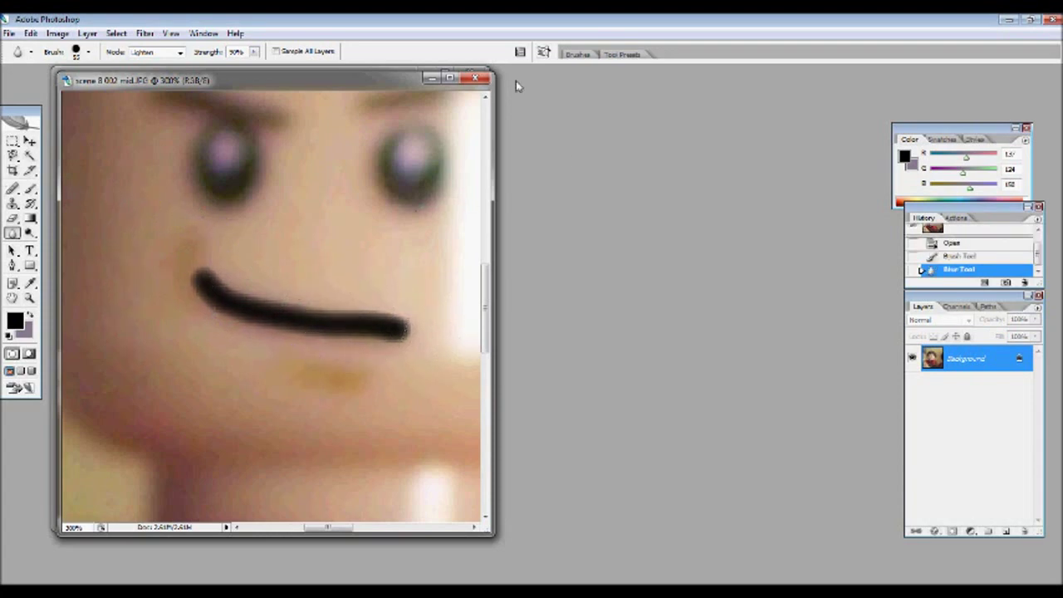
{"action": "left_click", "coordinate": [474, 80]}
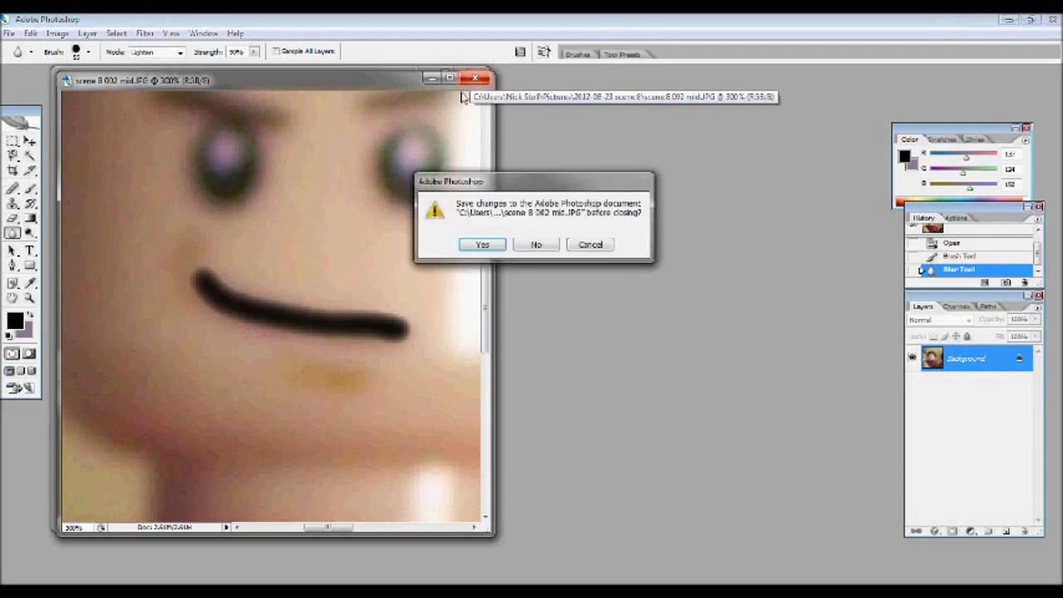
{"action": "left_click", "coordinate": [482, 244]}
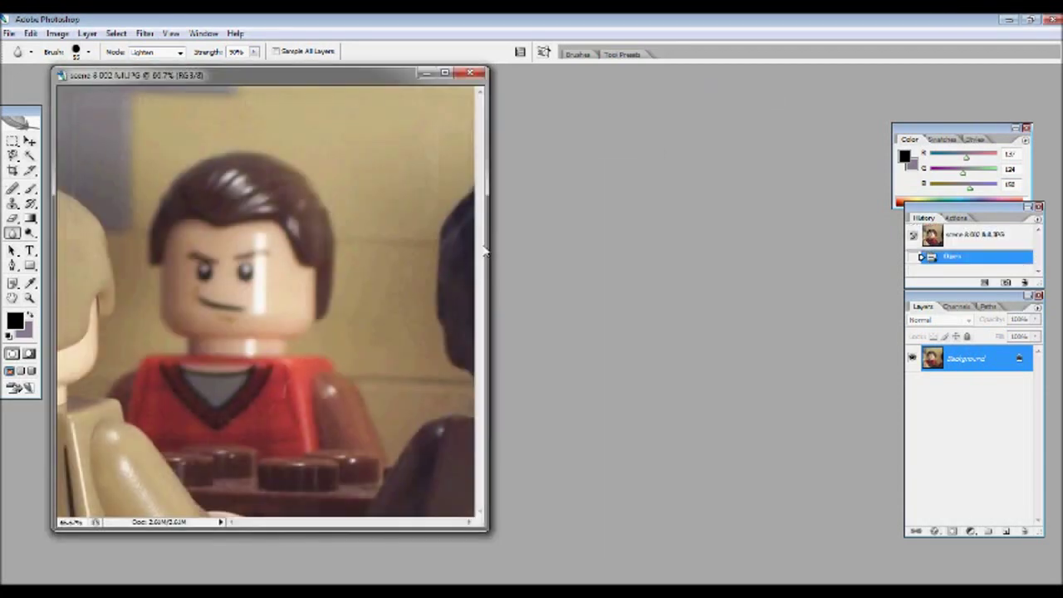
- Zoom the full copy to 300% on the minifigure's mouth
{"action": "left_click", "coordinate": [29, 297]}
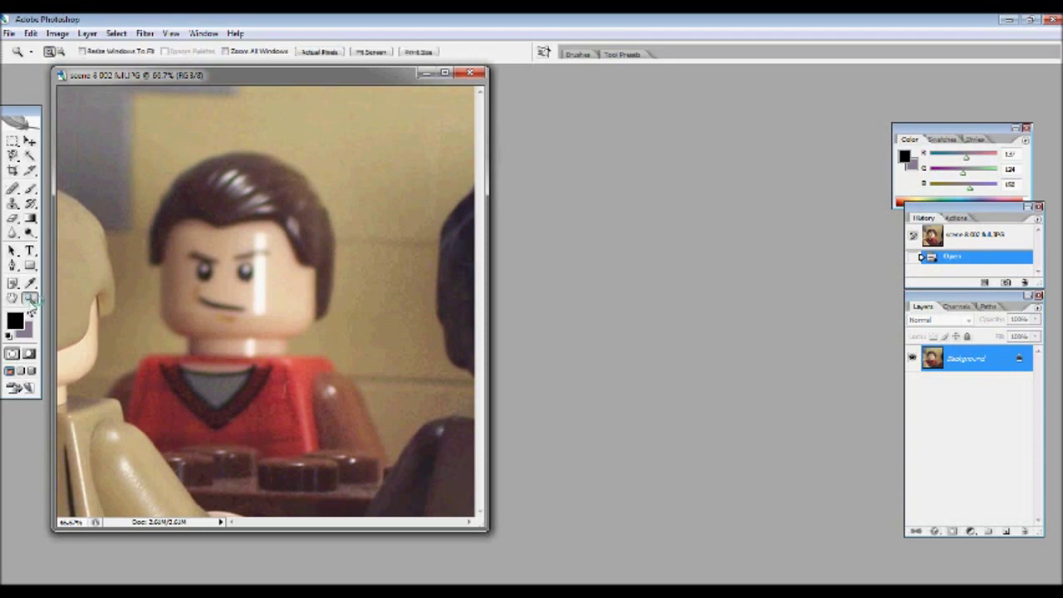
{"action": "left_click", "coordinate": [226, 305]}
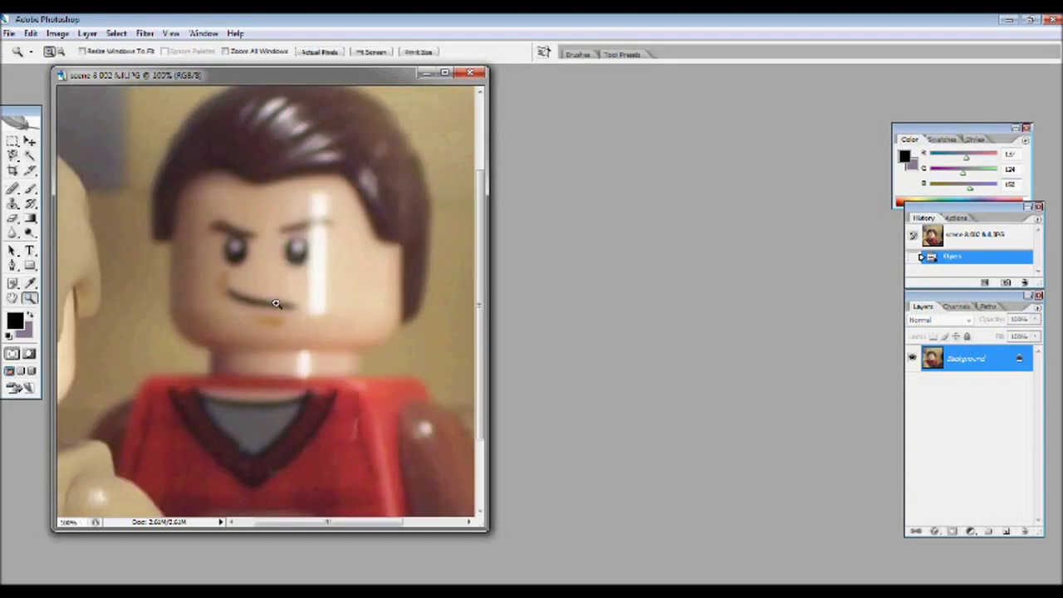
{"action": "left_click", "coordinate": [217, 305]}
{"action": "left_click", "coordinate": [218, 306]}
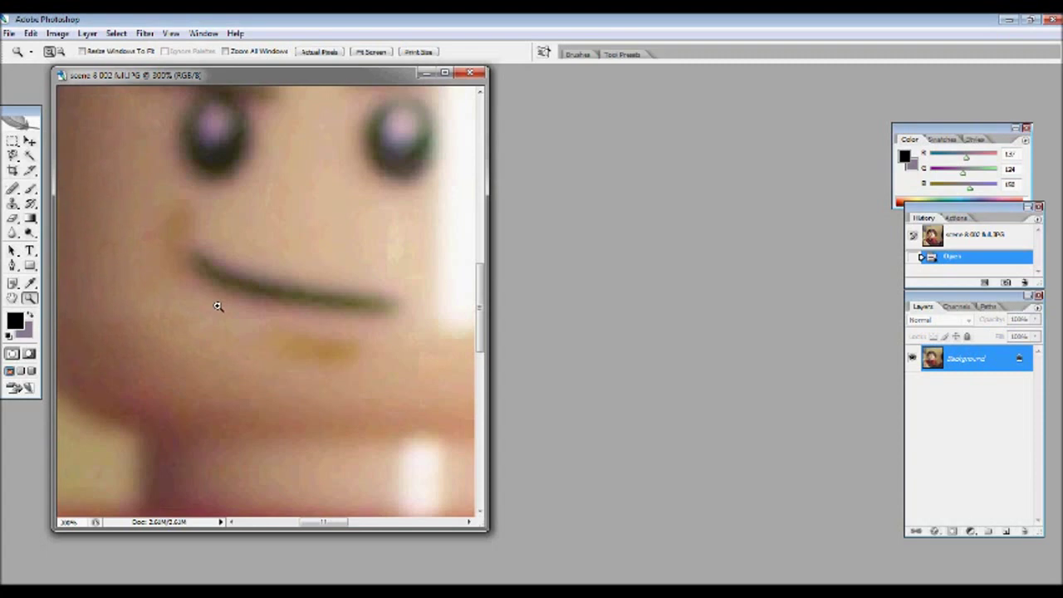
- Paint three overlapping black brush strokes to form a thick, rounded mouth
{"action": "left_click", "coordinate": [30, 189]}
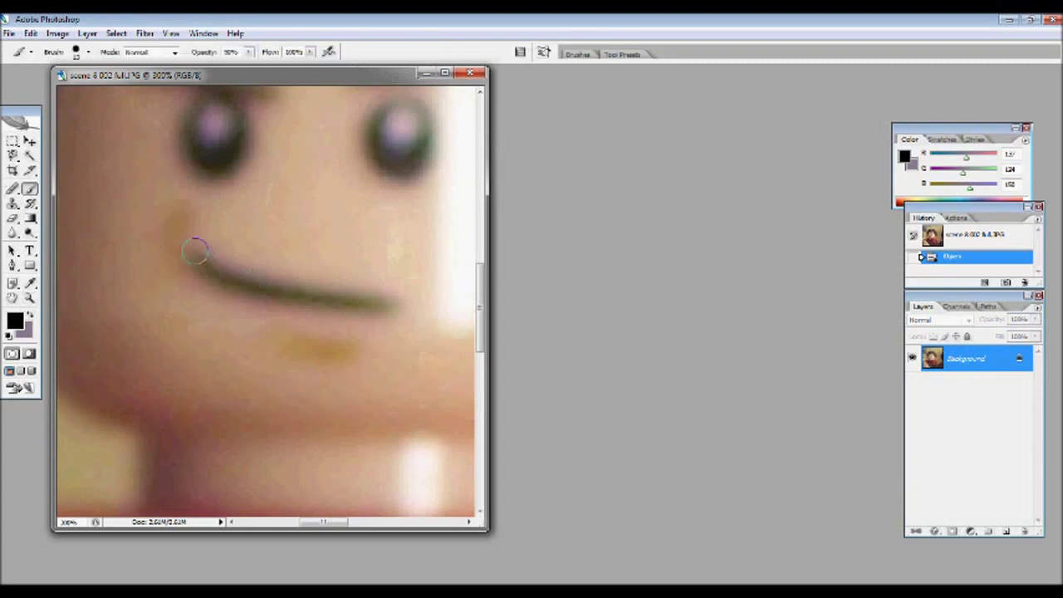
{"action": "mouse_move", "coordinate": [195, 251]}
{"action": "left_mouse_down"}
{"action": "mouse_move", "coordinate": [223, 267]}
{"action": "mouse_move", "coordinate": [389, 293]}
{"action": "left_mouse_up"}
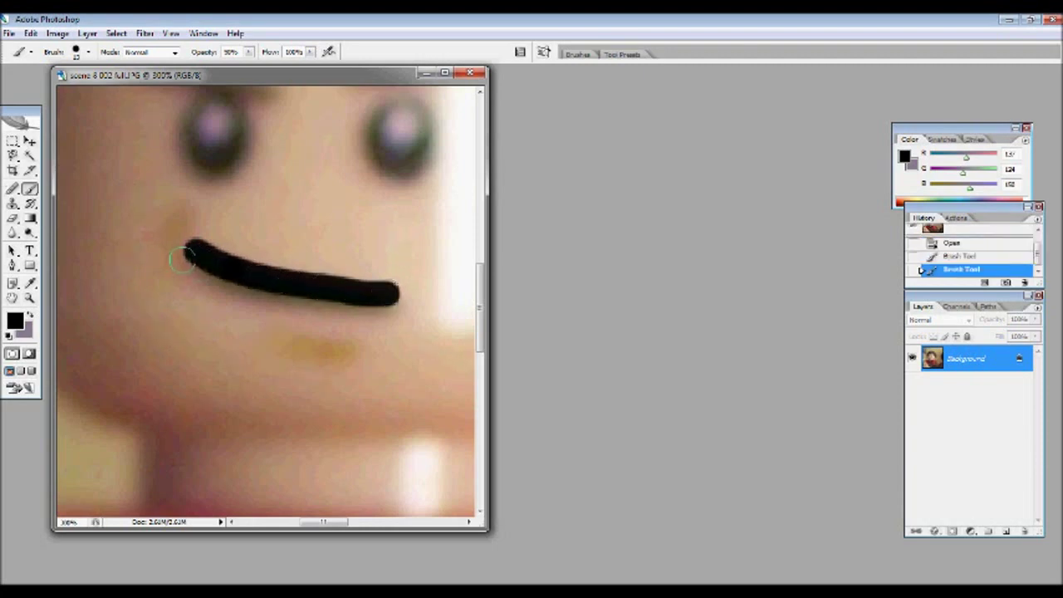
{"action": "mouse_move", "coordinate": [183, 260]}
{"action": "left_mouse_down"}
{"action": "mouse_move", "coordinate": [176, 269]}
{"action": "mouse_move", "coordinate": [320, 305]}
{"action": "mouse_move", "coordinate": [402, 301]}
{"action": "mouse_move", "coordinate": [389, 291]}
{"action": "left_mouse_up"}
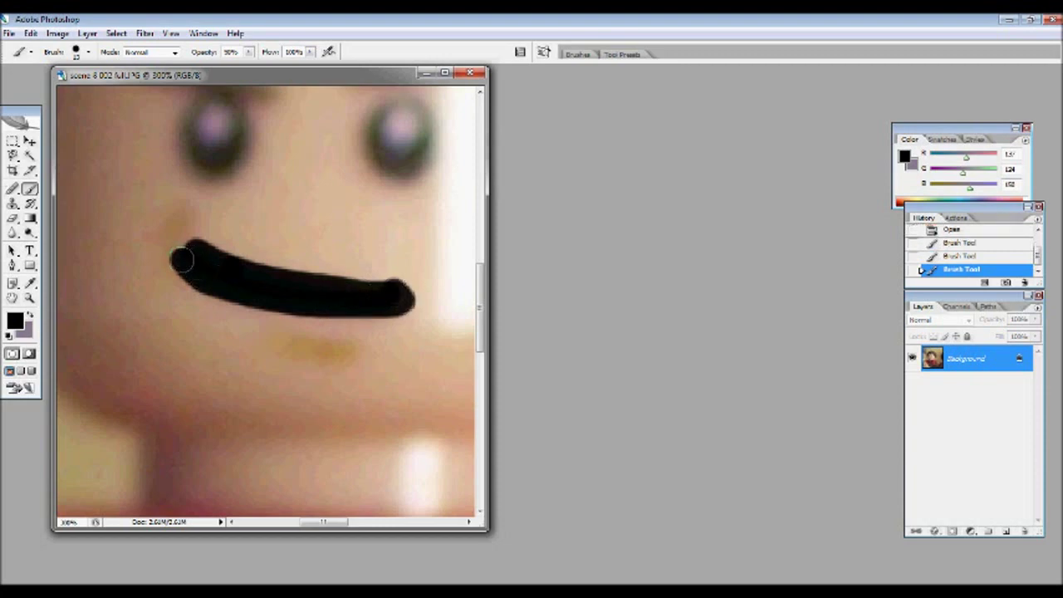
{"action": "mouse_move", "coordinate": [182, 260]}
{"action": "left_mouse_down"}
{"action": "mouse_move", "coordinate": [185, 245]}
{"action": "mouse_move", "coordinate": [186, 272]}
{"action": "mouse_move", "coordinate": [252, 297]}
{"action": "mouse_move", "coordinate": [340, 309]}
{"action": "mouse_move", "coordinate": [404, 297]}
{"action": "left_mouse_up"}
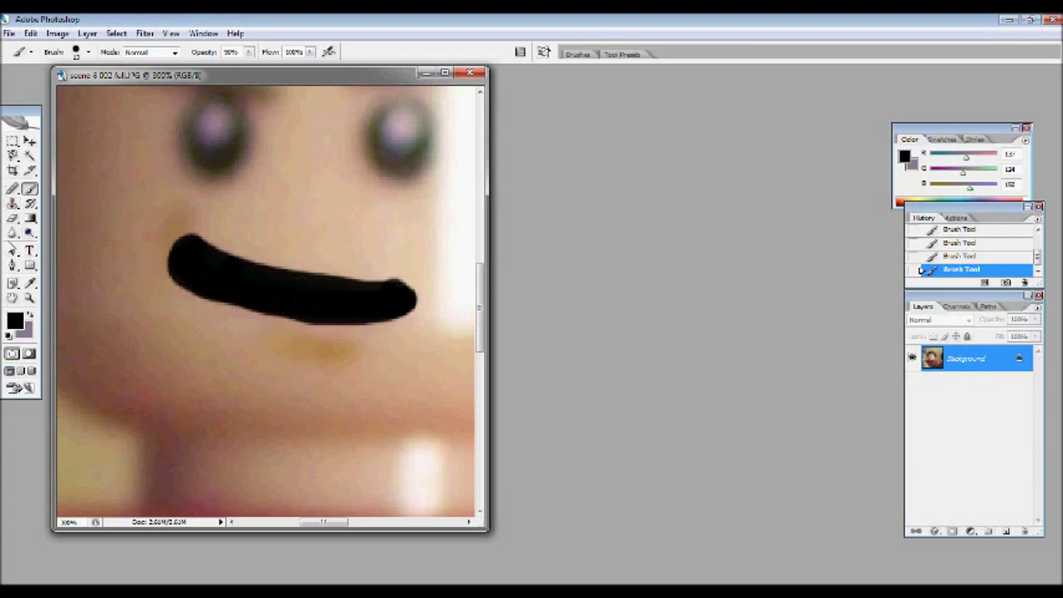
{"action": "left_click", "coordinate": [13, 233]}
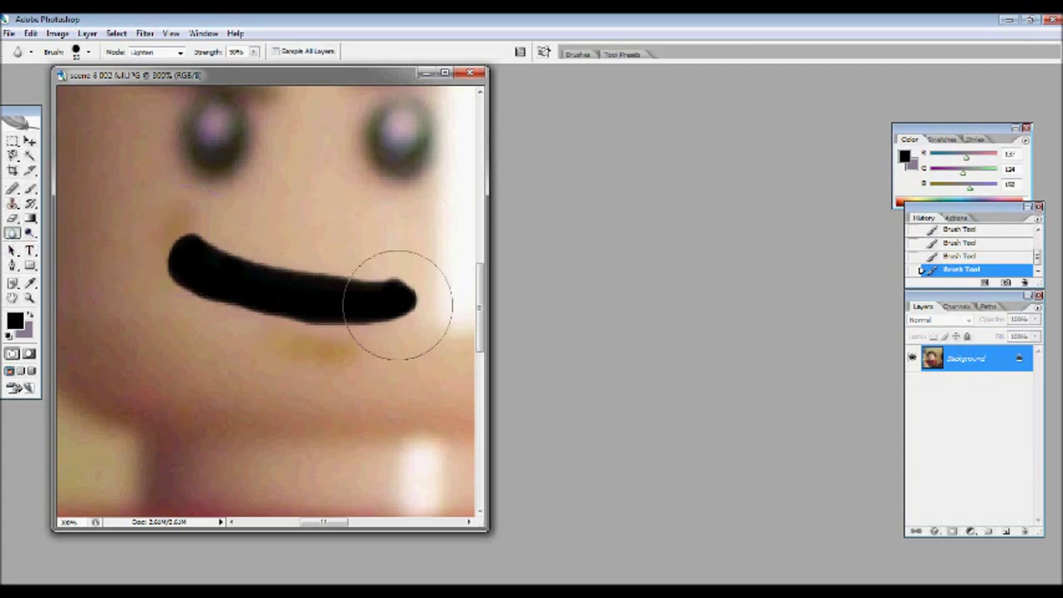
- Blur the thick mouth's edges, then save and close scene 8 002 full and return to the folder
{"action": "mouse_move", "coordinate": [398, 306]}
{"action": "left_mouse_down"}
{"action": "mouse_move", "coordinate": [187, 277]}
{"action": "mouse_move", "coordinate": [287, 312]}
{"action": "mouse_move", "coordinate": [383, 319]}
{"action": "mouse_move", "coordinate": [183, 282]}
{"action": "mouse_move", "coordinate": [319, 273]}
{"action": "mouse_move", "coordinate": [423, 300]}
{"action": "mouse_move", "coordinate": [225, 285]}
{"action": "mouse_move", "coordinate": [357, 295]}
{"action": "mouse_move", "coordinate": [412, 267]}
{"action": "mouse_move", "coordinate": [440, 267]}
{"action": "mouse_move", "coordinate": [397, 266]}
{"action": "left_mouse_up"}
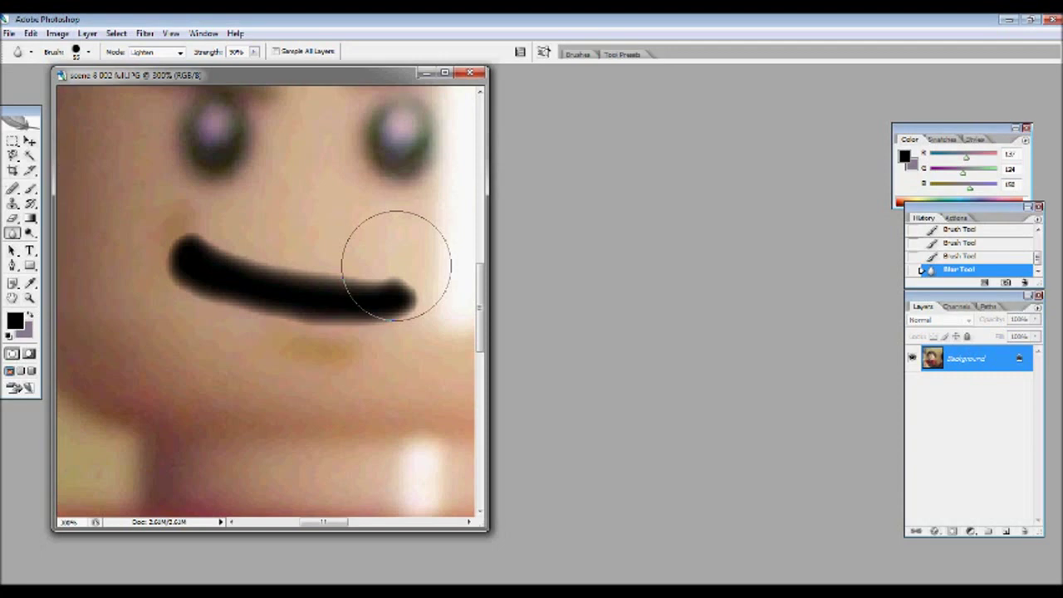
{"action": "left_click", "coordinate": [467, 74]}
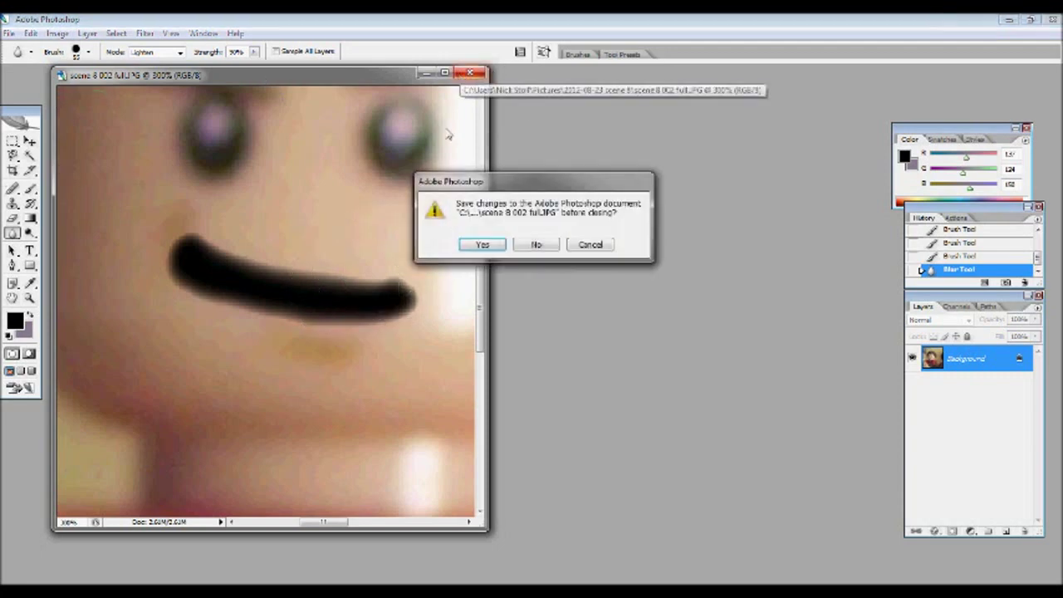
{"action": "left_click", "coordinate": [487, 253]}
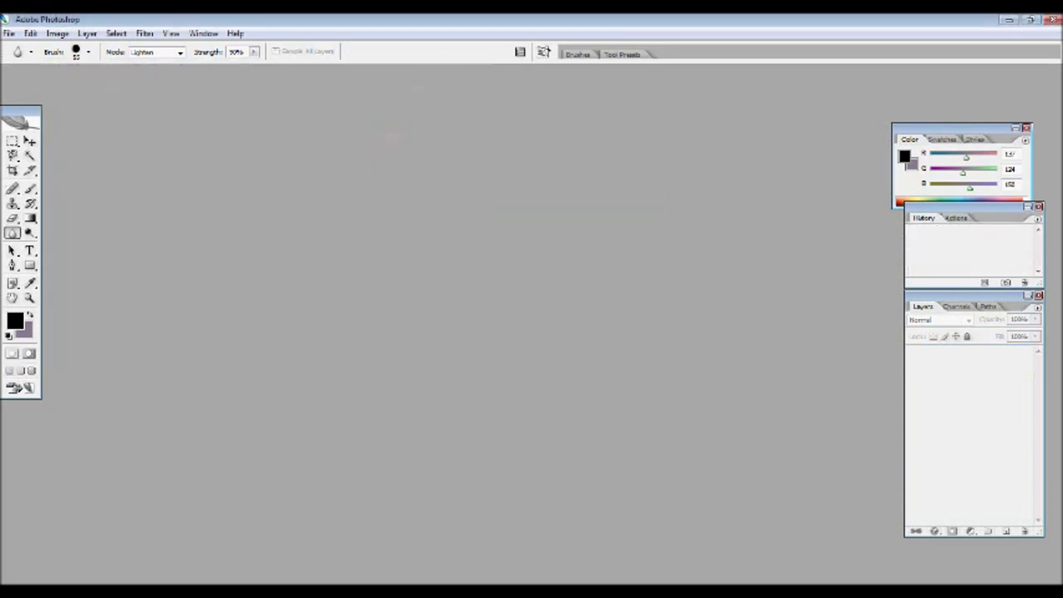
{"action": "key", "text": "alt+Tab"}
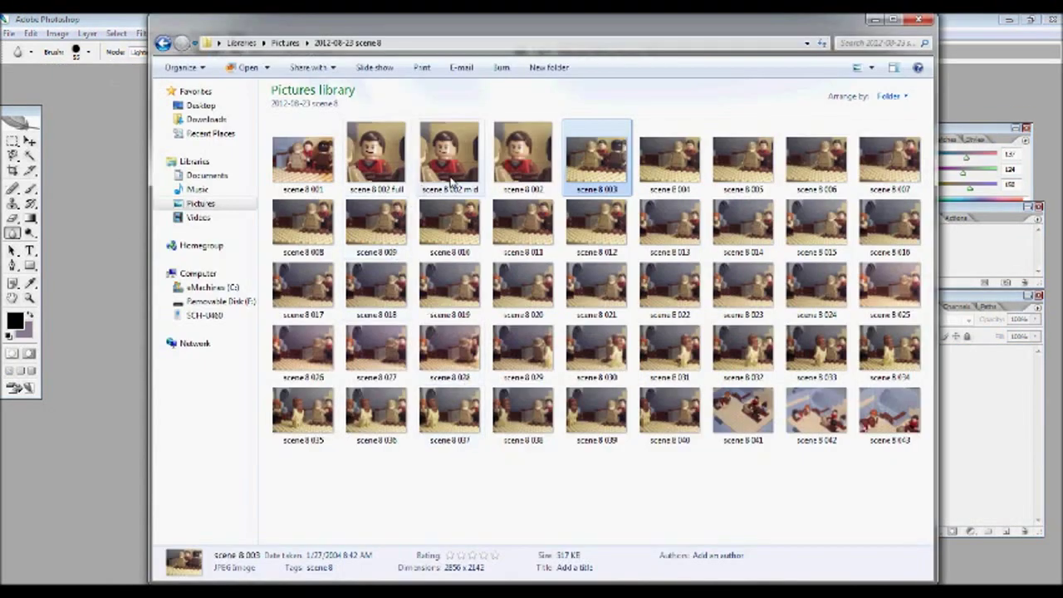
- Open scene 8 002 in Photo Gallery, cycle through the original, mid and full versions, then minimize it
{"action": "double_click", "coordinate": [522, 170]}
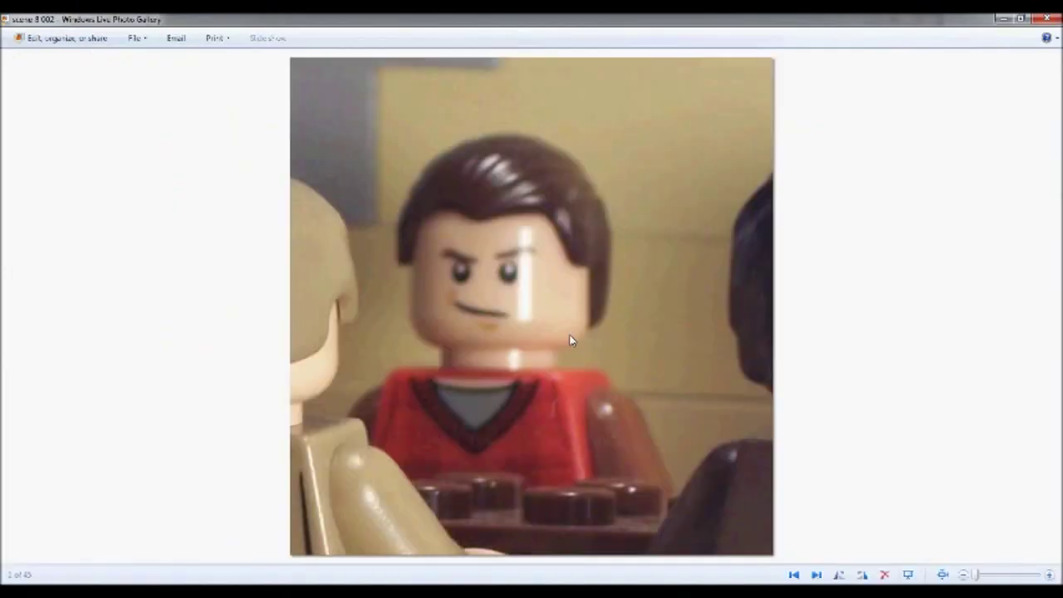
{"action": "left_click", "coordinate": [795, 577]}
{"action": "left_click", "coordinate": [795, 577]}
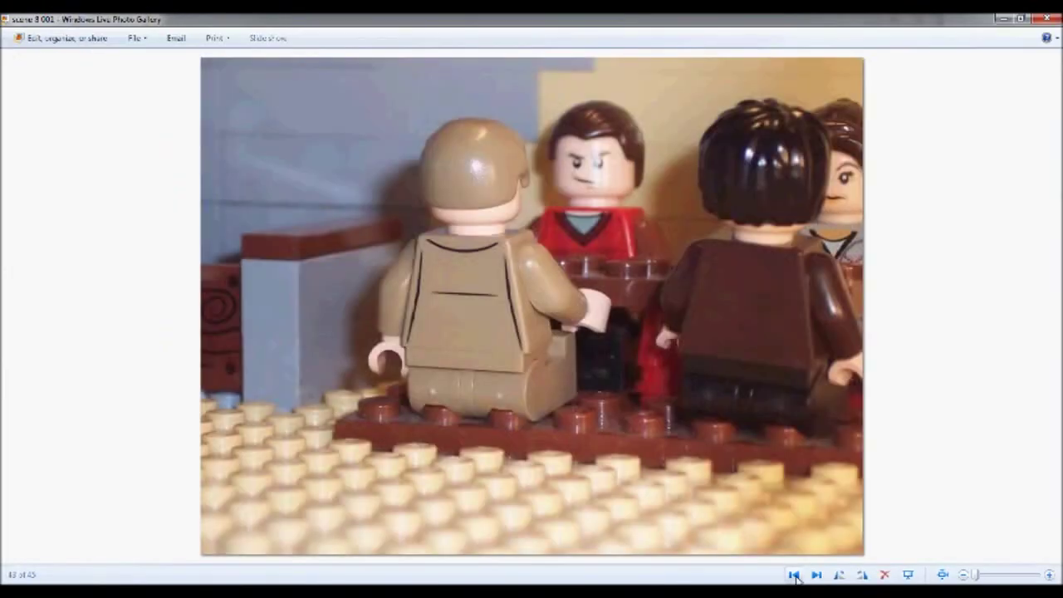
{"action": "left_click", "coordinate": [818, 576]}
{"action": "left_click", "coordinate": [817, 577]}
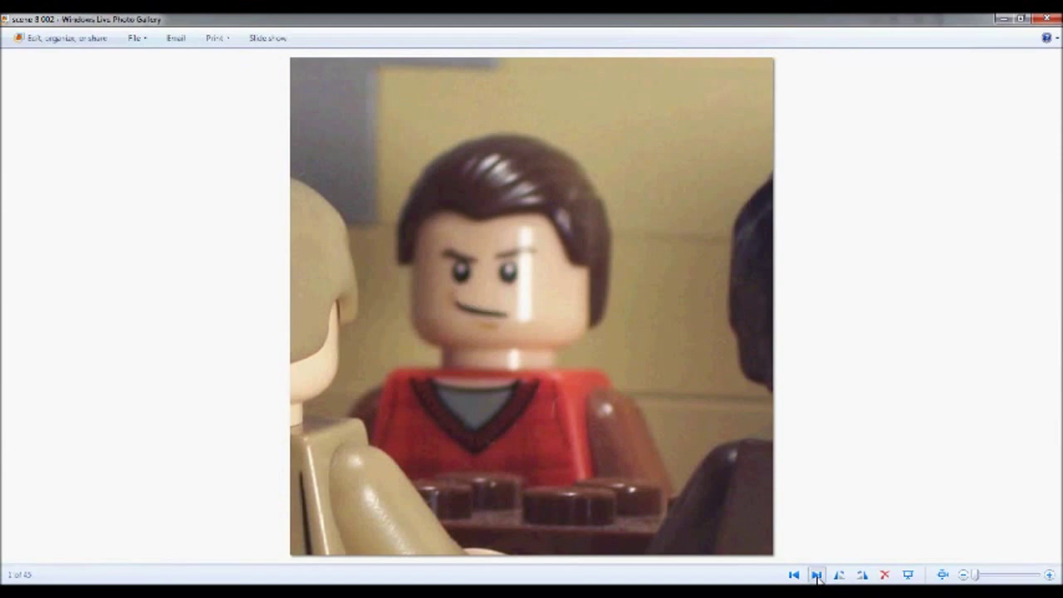
{"action": "left_click", "coordinate": [818, 577]}
{"action": "left_click", "coordinate": [795, 577]}
{"action": "left_click", "coordinate": [795, 577]}
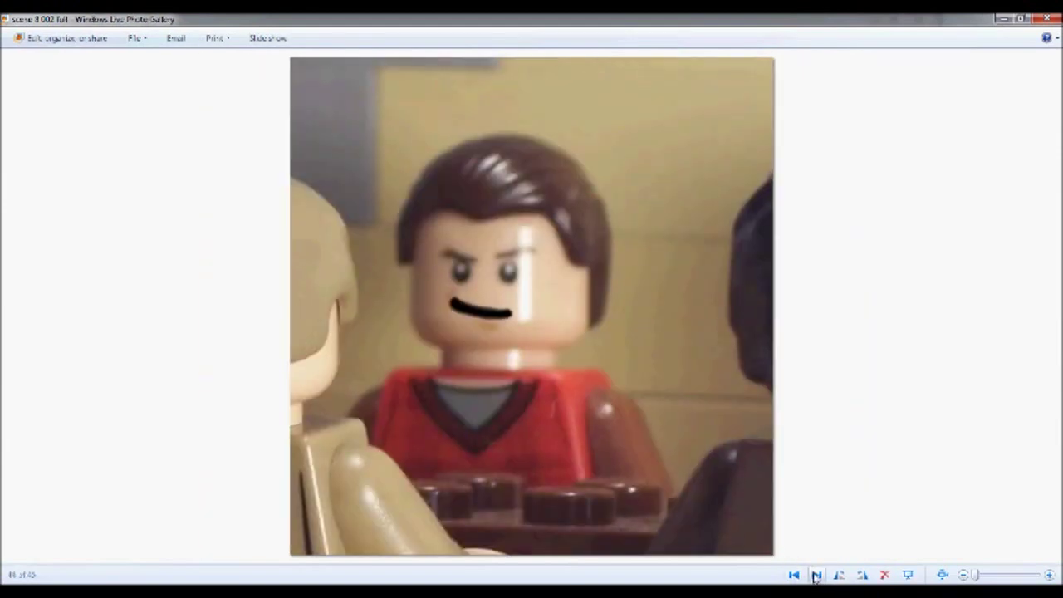
{"action": "left_click", "coordinate": [818, 576]}
{"action": "left_click", "coordinate": [817, 577]}
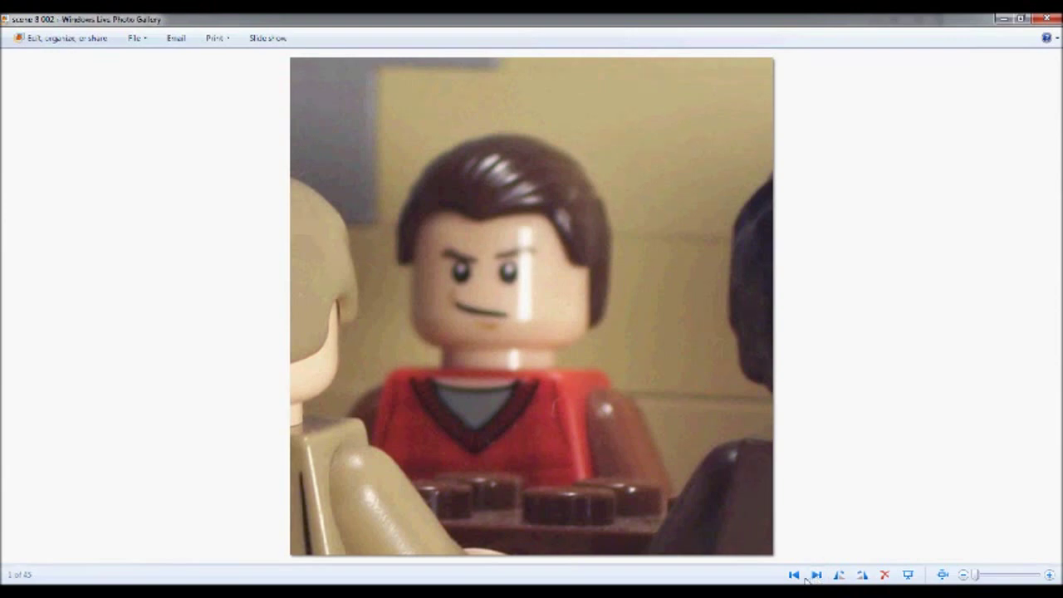
{"action": "left_click", "coordinate": [794, 576]}
{"action": "left_click", "coordinate": [795, 576]}
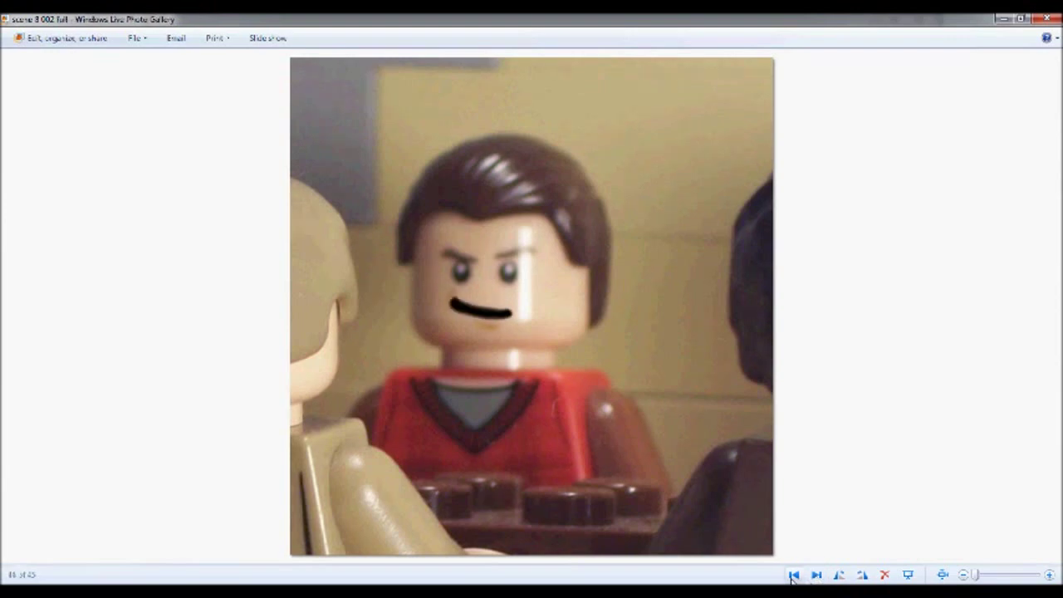
{"action": "left_click", "coordinate": [818, 577]}
{"action": "left_click", "coordinate": [818, 576]}
{"action": "left_click", "coordinate": [794, 576]}
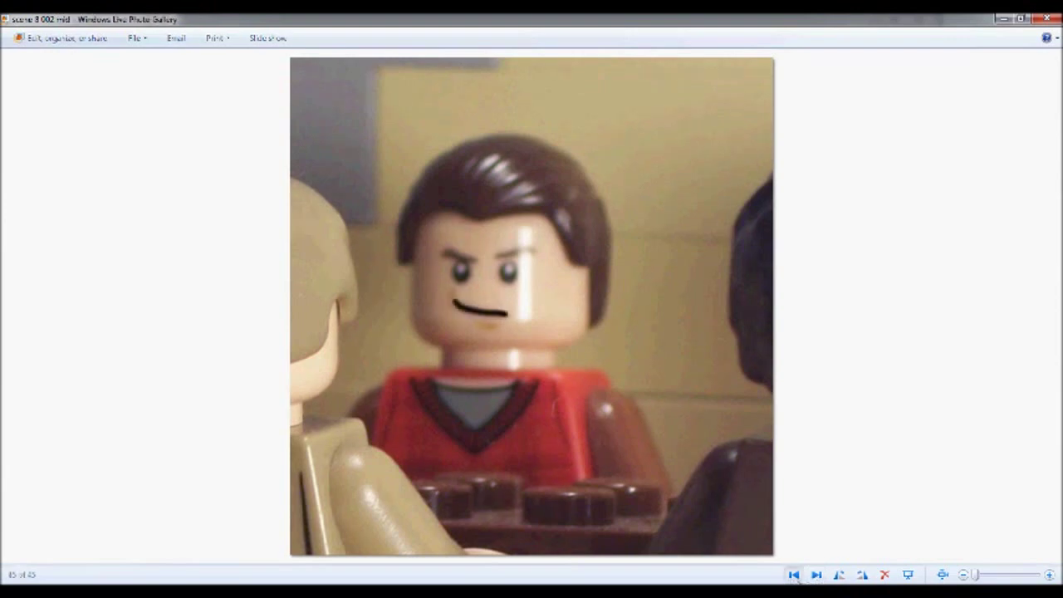
{"action": "left_click", "coordinate": [794, 576]}
{"action": "left_click", "coordinate": [794, 576]}
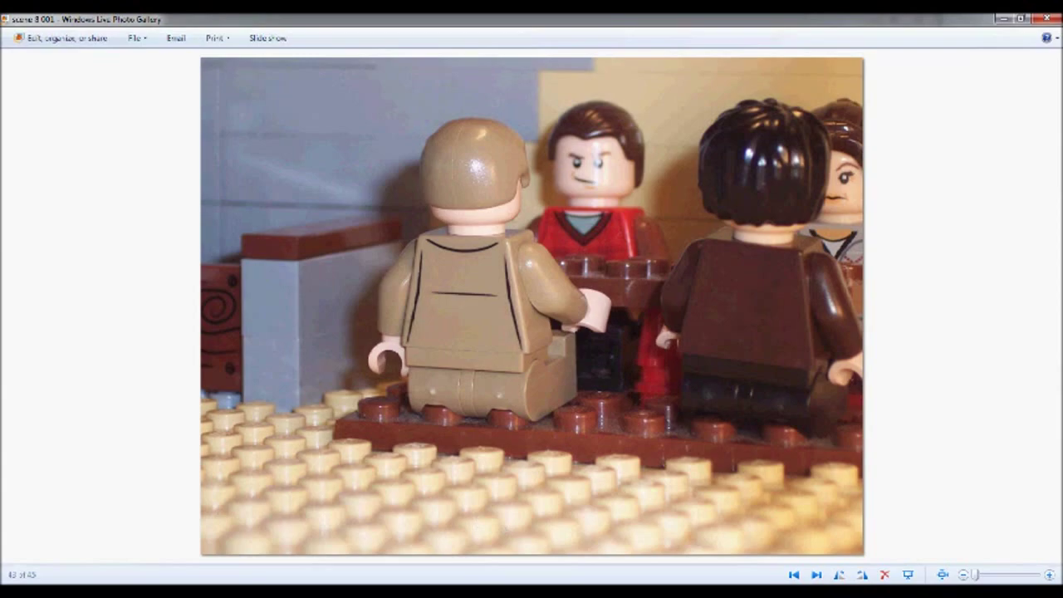
{"action": "left_click", "coordinate": [1003, 20]}
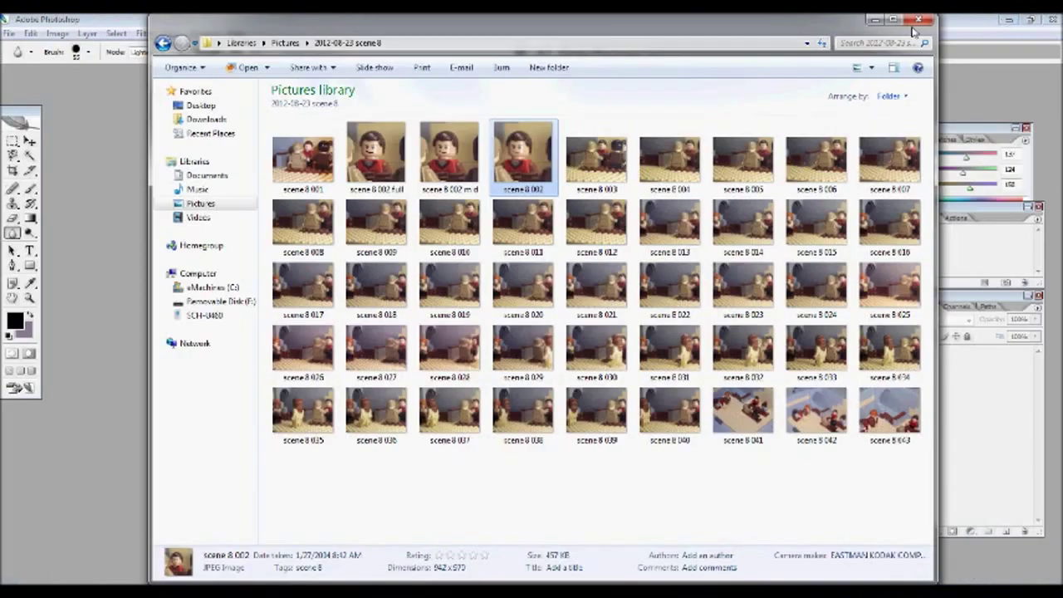